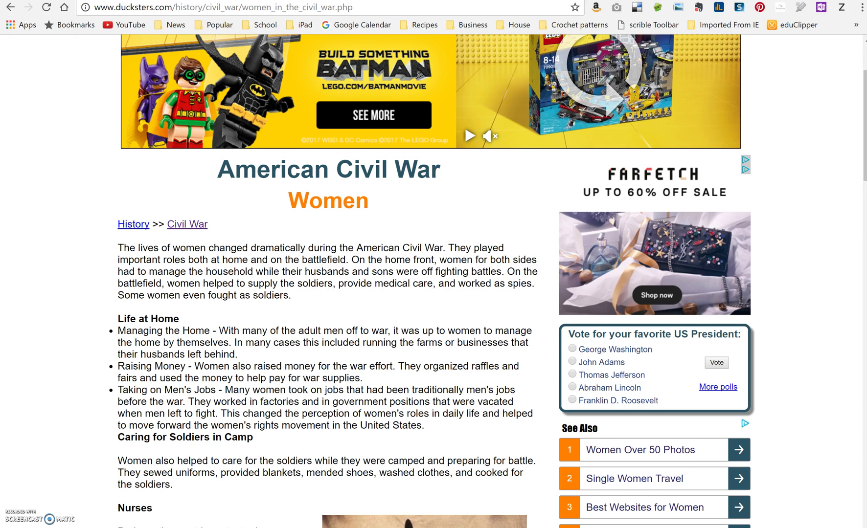
pyautogui.scroll(-3, 474, 242)
pyautogui.scroll(4, 491, 297)
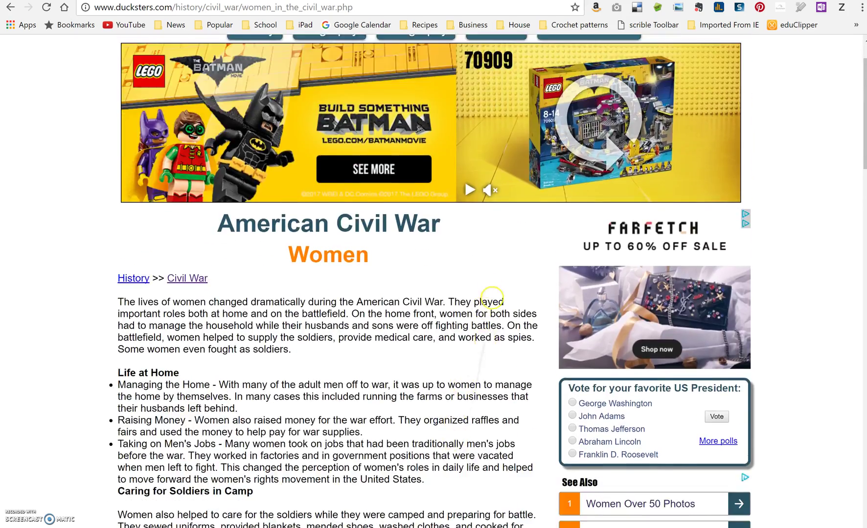
pyautogui.scroll(-5, 492, 297)
pyautogui.scroll(4, 489, 199)
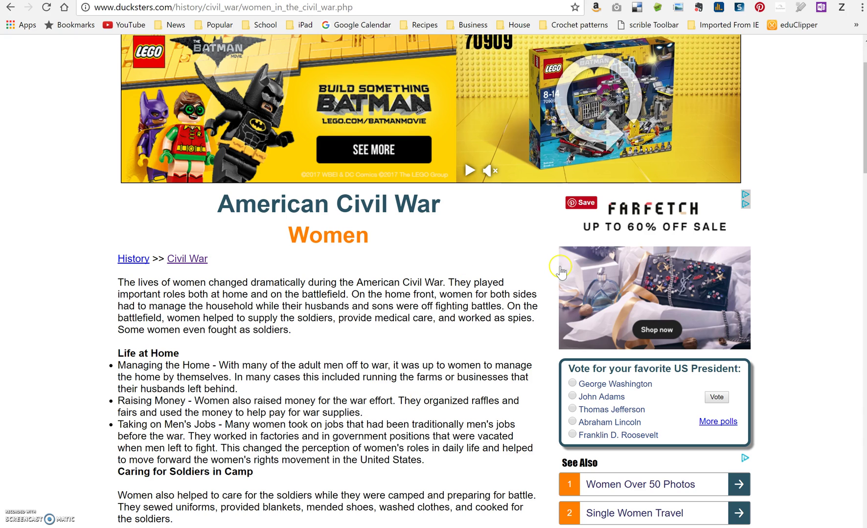
# Launch the clipper on the Ducksters page and scroll its Article-mode preview
pyautogui.click(826, 10)
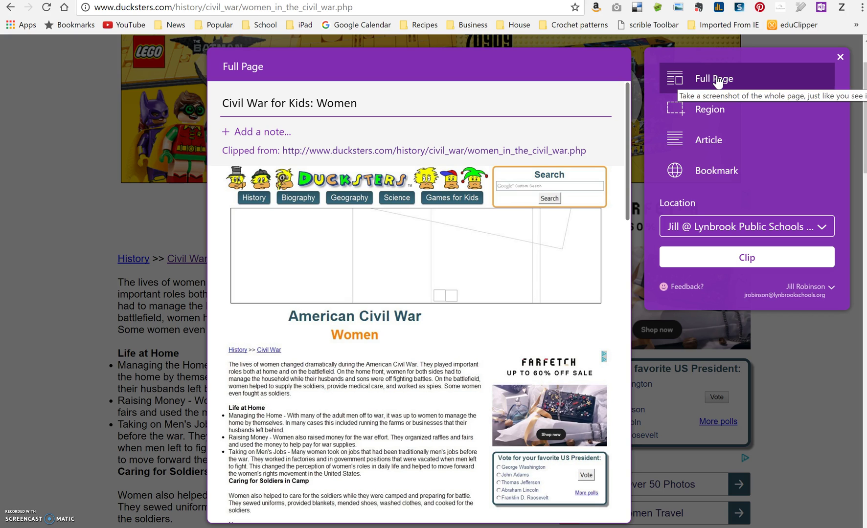
pyautogui.click(714, 141)
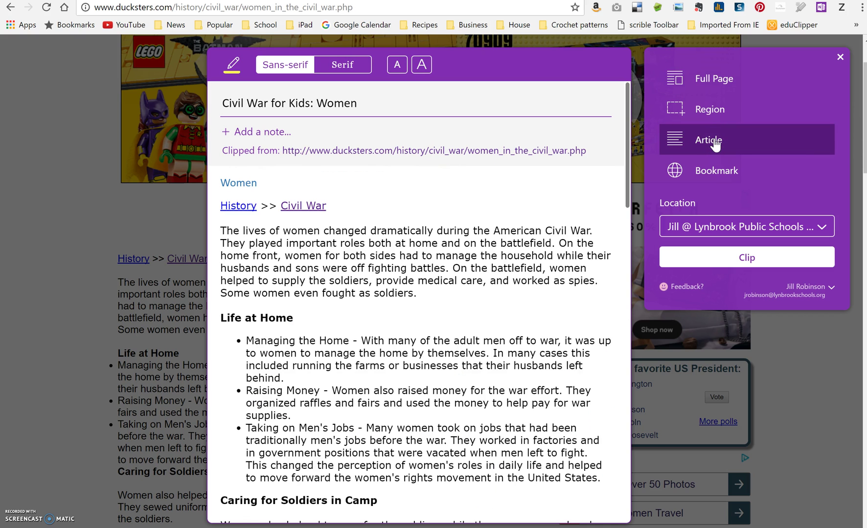
pyautogui.scroll(-7, 530, 269)
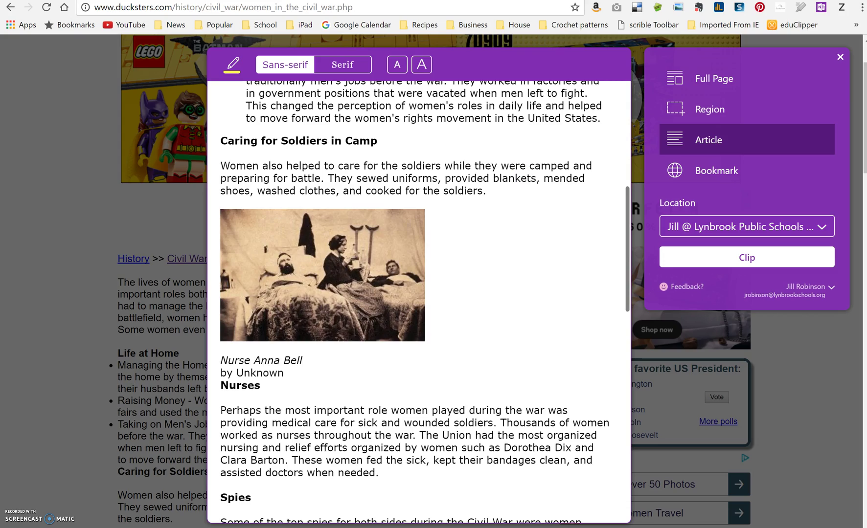
pyautogui.scroll(-6, 513, 238)
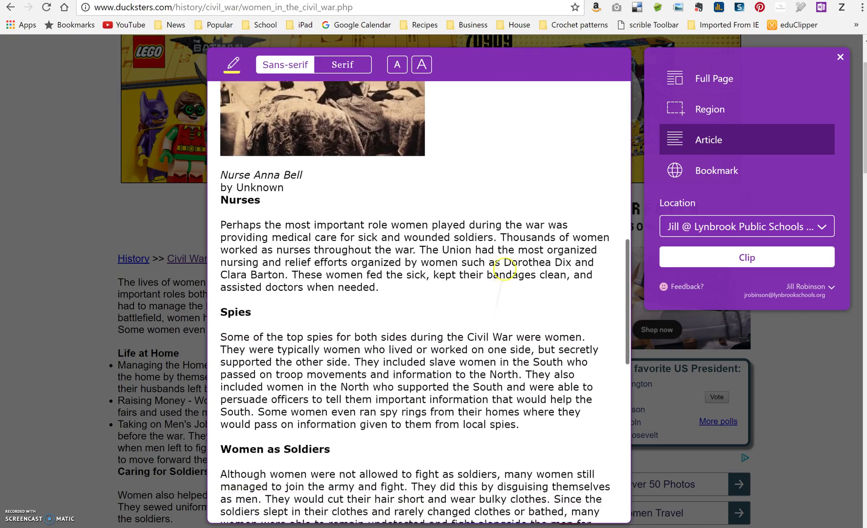
pyautogui.scroll(-5, 516, 191)
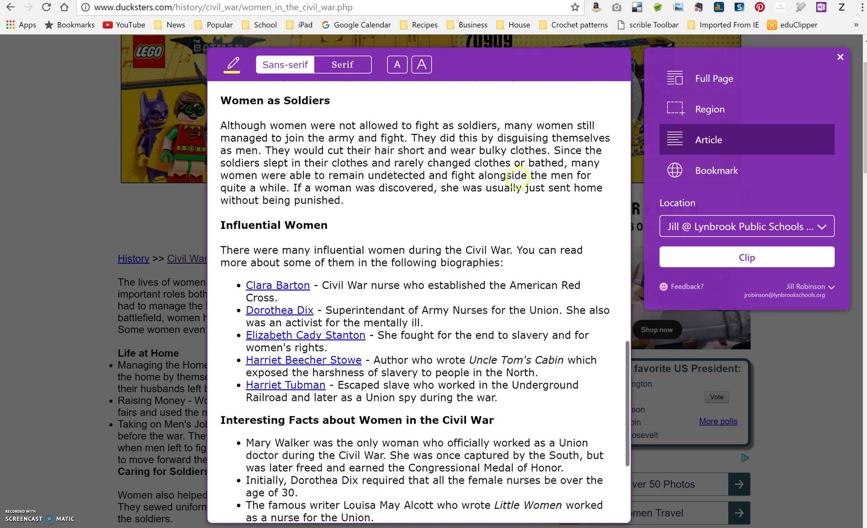
pyautogui.scroll(5, 488, 439)
pyautogui.scroll(10, 488, 438)
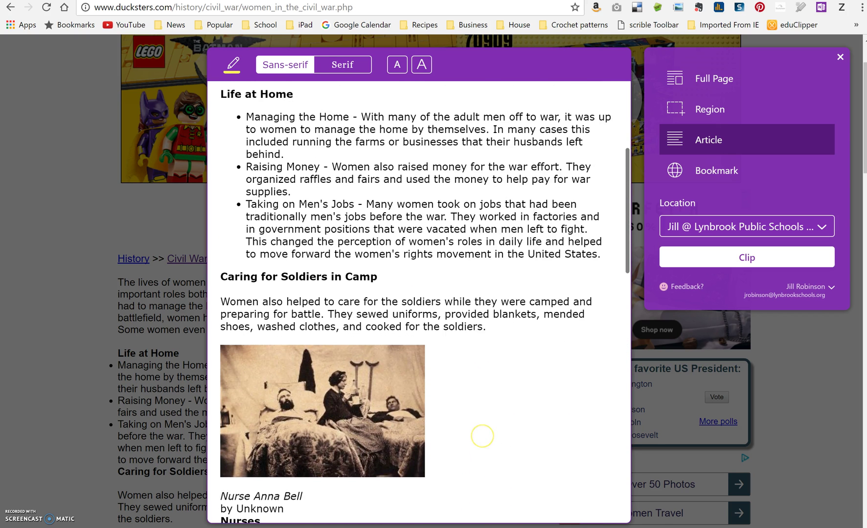
# Try Region capture, cancel it, and go back to the Article clip mode
pyautogui.click(662, 113)
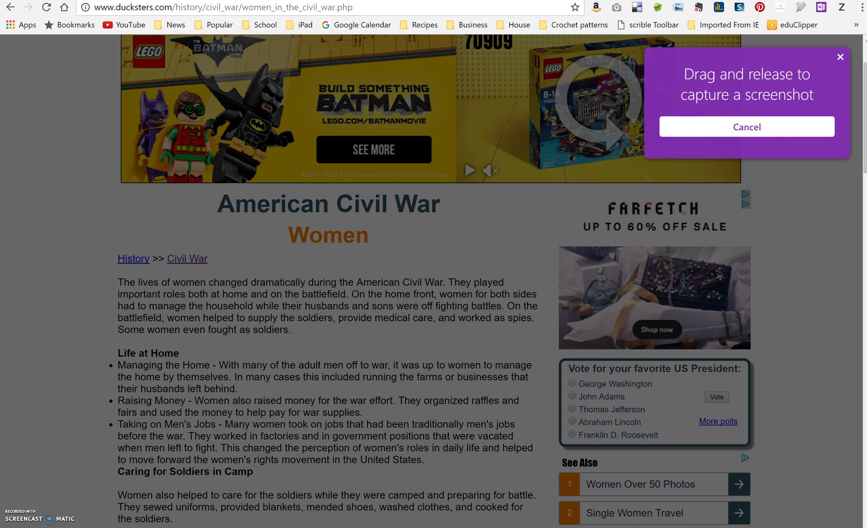
pyautogui.click(757, 126)
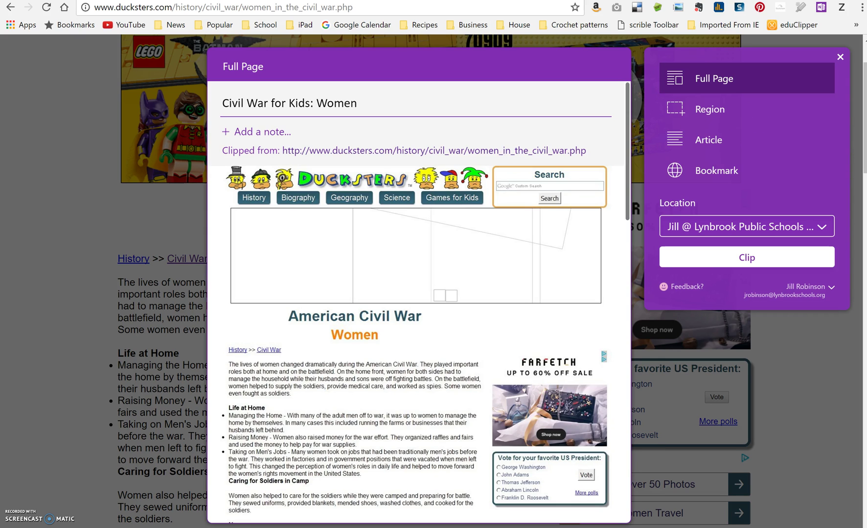
pyautogui.click(719, 141)
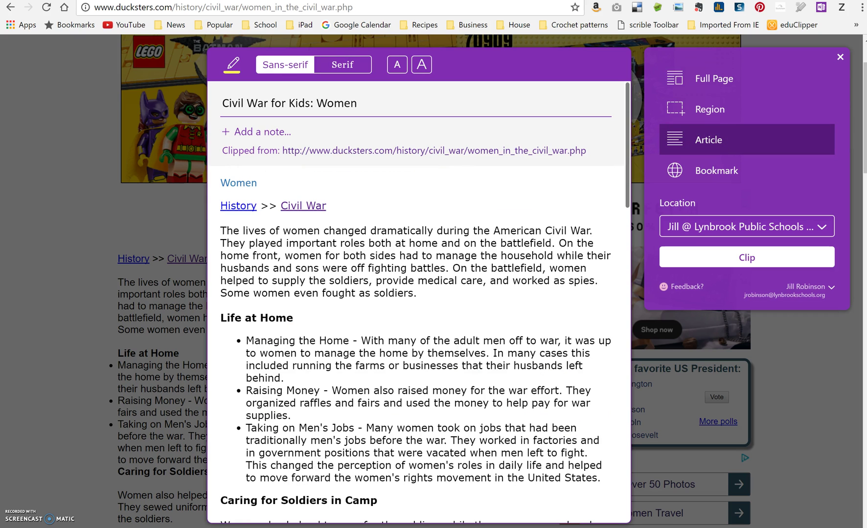
# Add an empty note box to the article clip, then deselect it
pyautogui.click(365, 131)
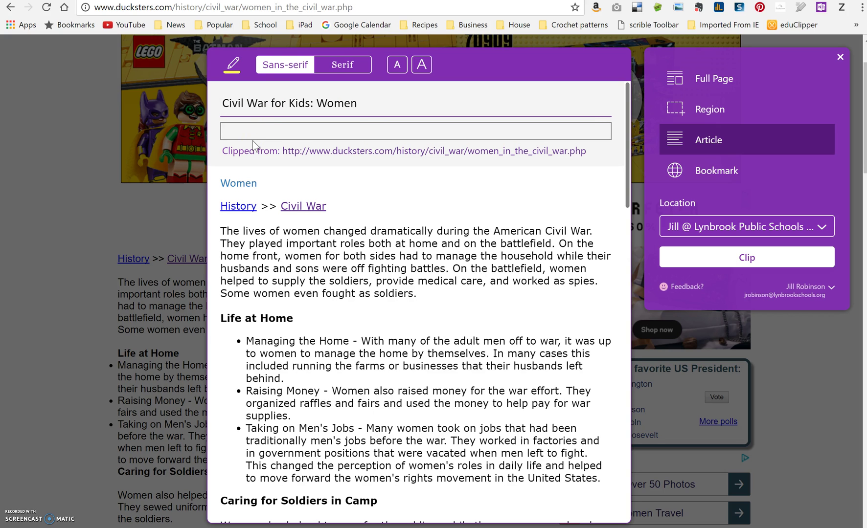
pyautogui.click(291, 135)
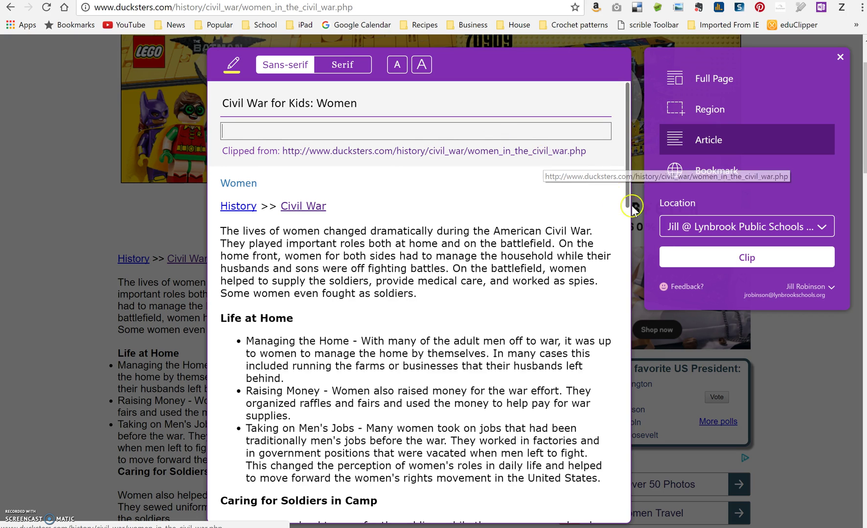
pyautogui.click(750, 214)
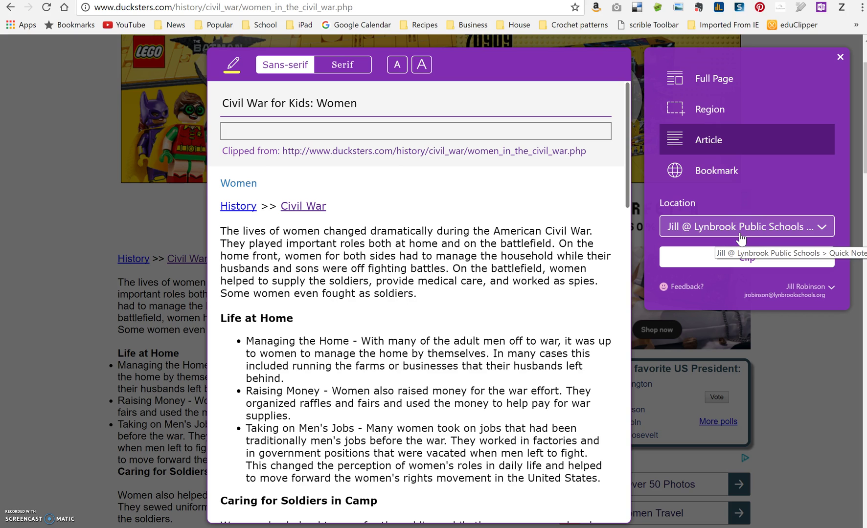
# Clip the article to Grade 8 North Technology Notes > _Content Library > Civil War
pyautogui.click(803, 228)
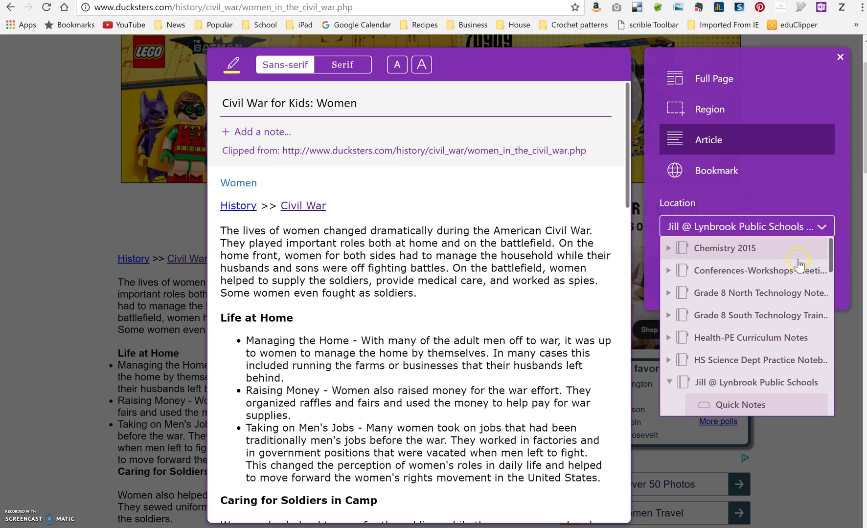
pyautogui.click(761, 293)
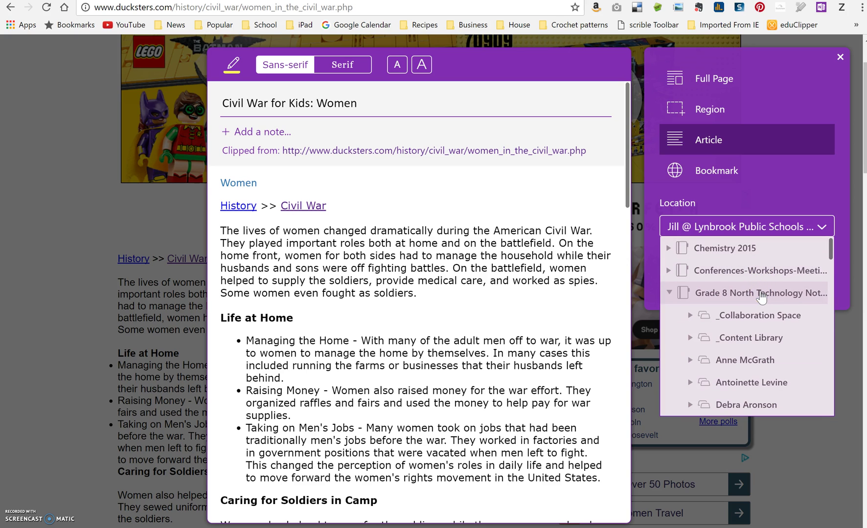
pyautogui.click(741, 340)
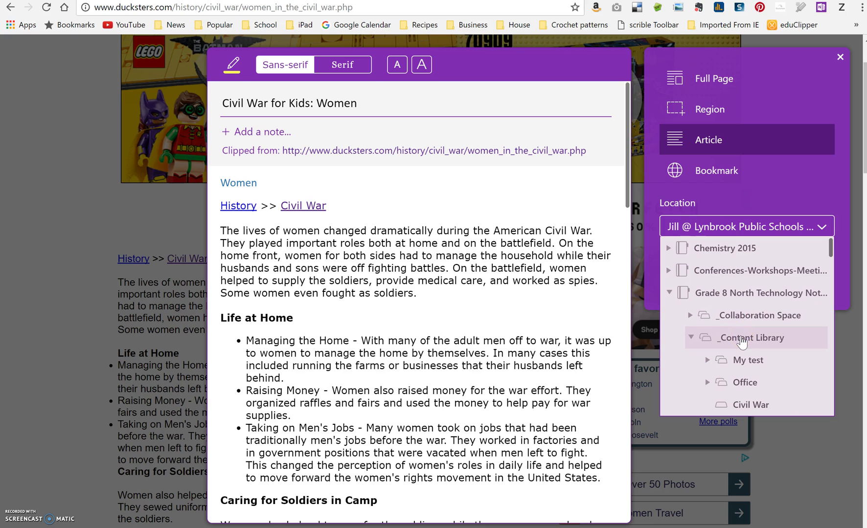
pyautogui.click(750, 405)
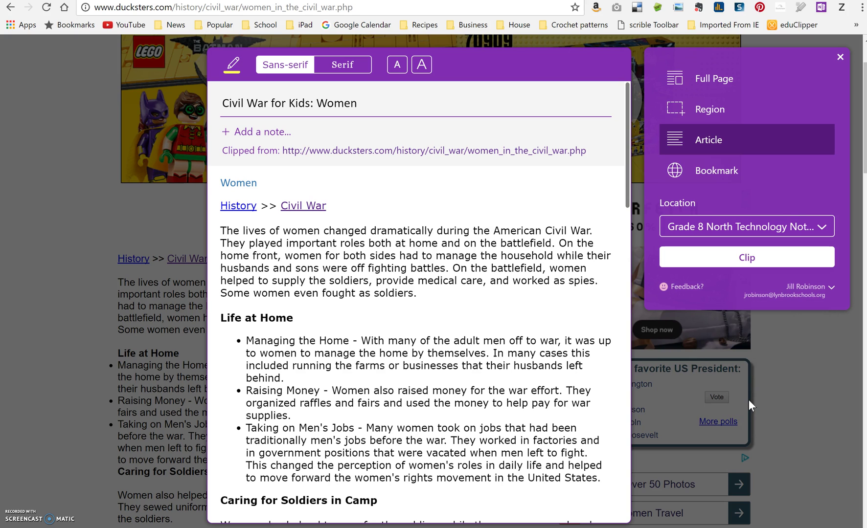
pyautogui.click(772, 258)
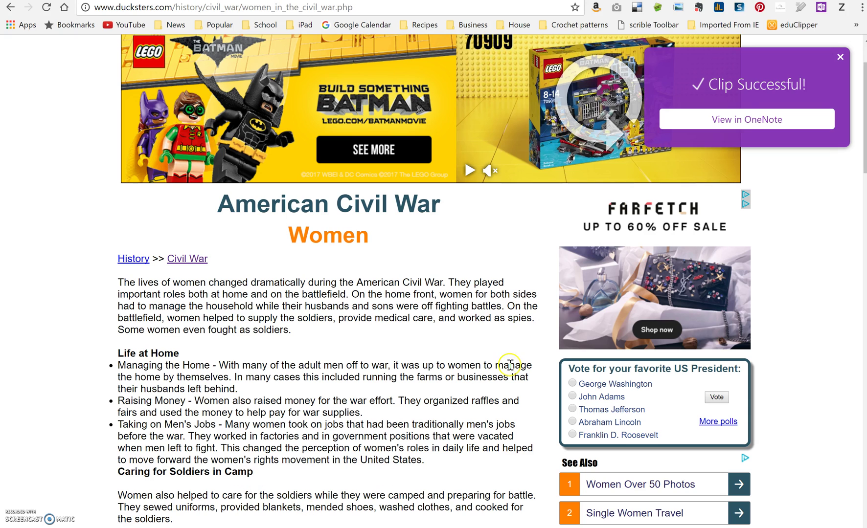
# Open the new clip in OneNote from the Clip Successful popup
pyautogui.click(744, 120)
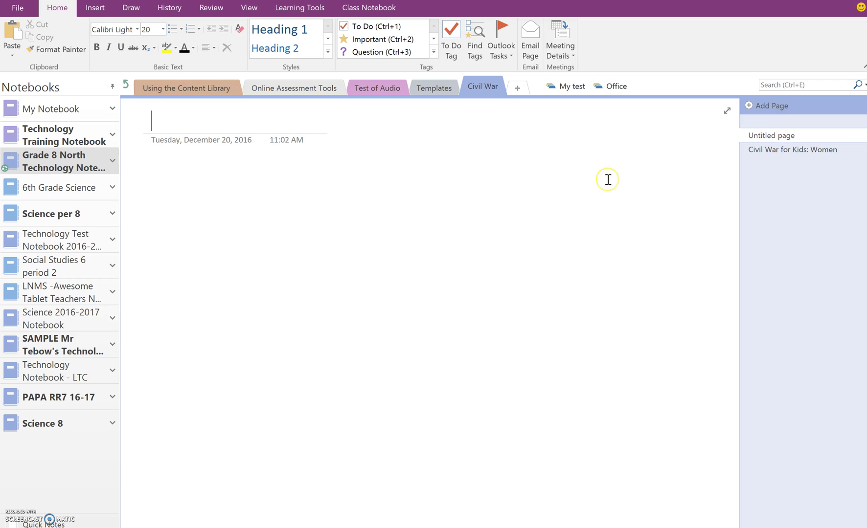
# Read through the Civil War for Kids: Women page, then return to Firefox
pyautogui.click(761, 151)
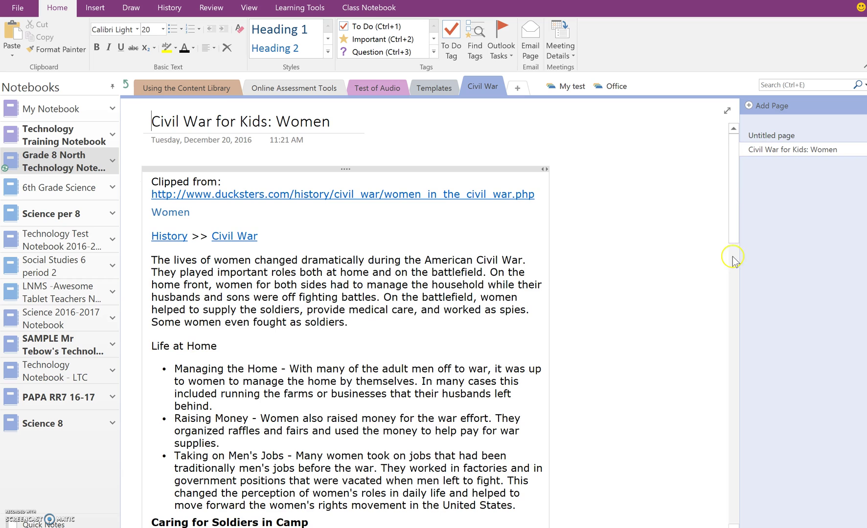
pyautogui.scroll(-8, 660, 212)
pyautogui.scroll(-4, 659, 211)
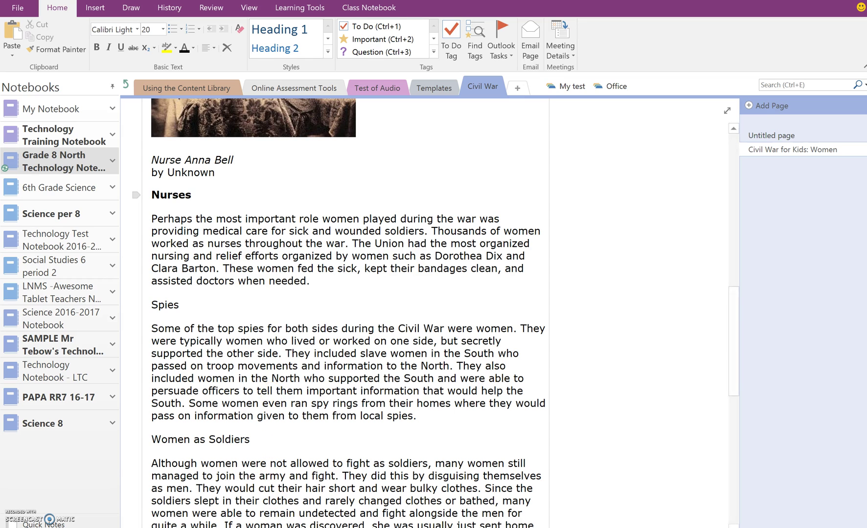
pyautogui.hotkey('alt', 'Tab')
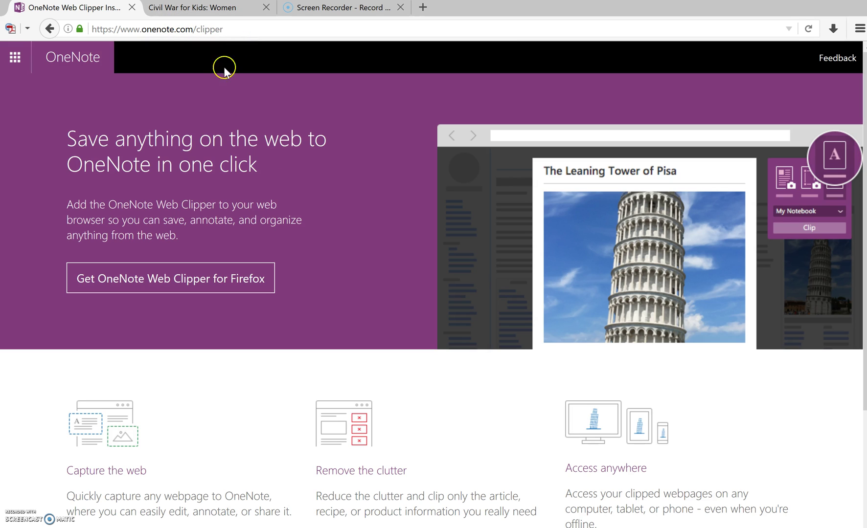
# Add the OneNote Web Clipper extension to Firefox and approve its permissions
pyautogui.click(203, 280)
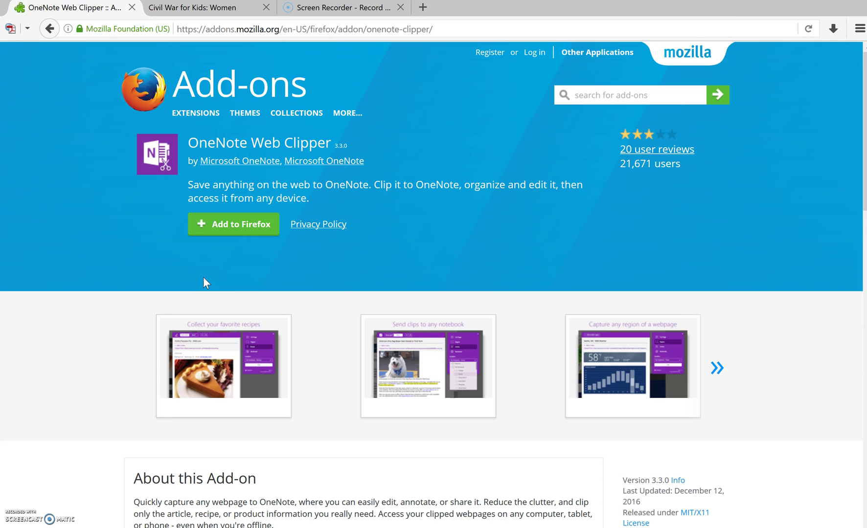
pyautogui.click(244, 235)
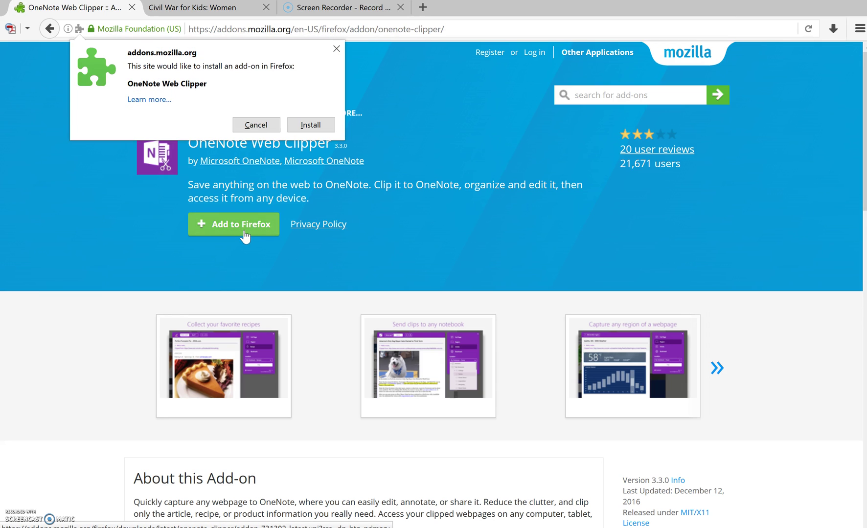
pyautogui.click(309, 130)
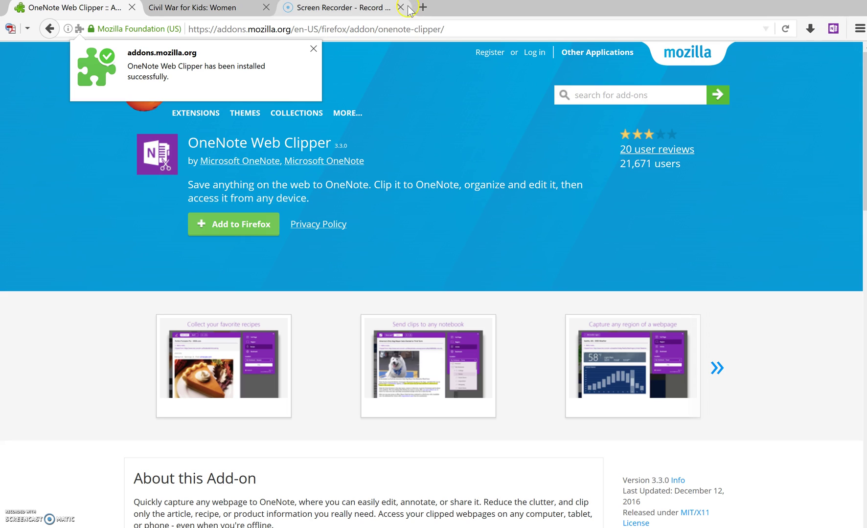
# Start the clipper on the Ducksters tab and sign in with the school account and its password
pyautogui.click(240, 9)
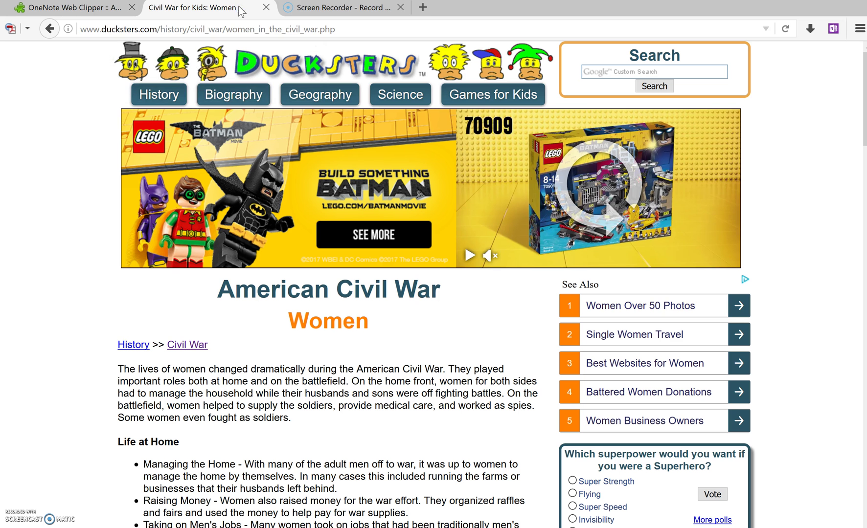
pyautogui.click(836, 29)
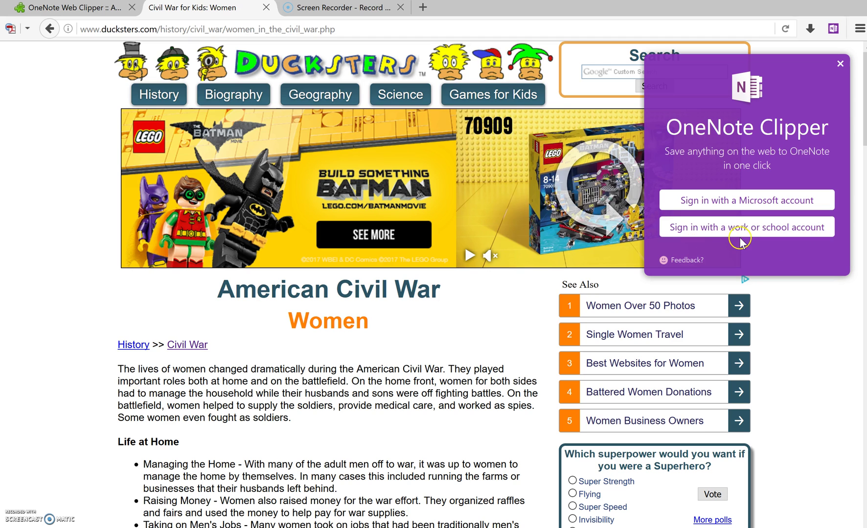
pyautogui.click(746, 228)
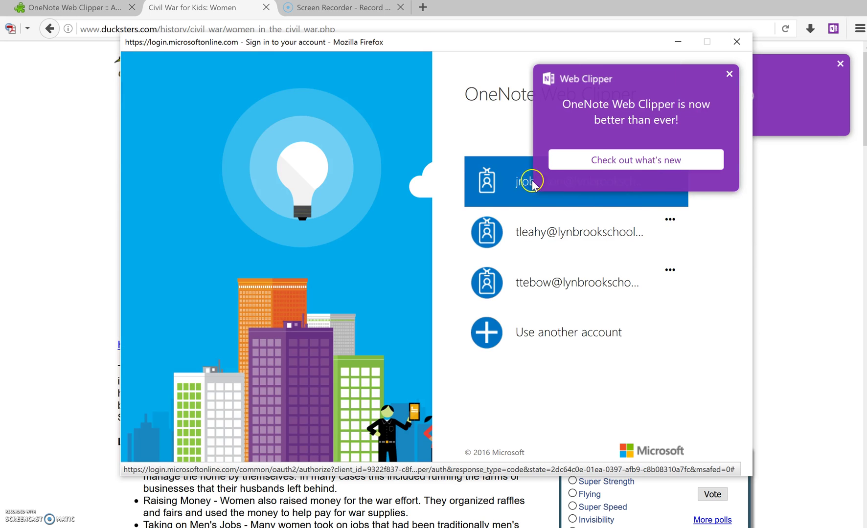
pyautogui.click(515, 193)
pyautogui.write('•••••')
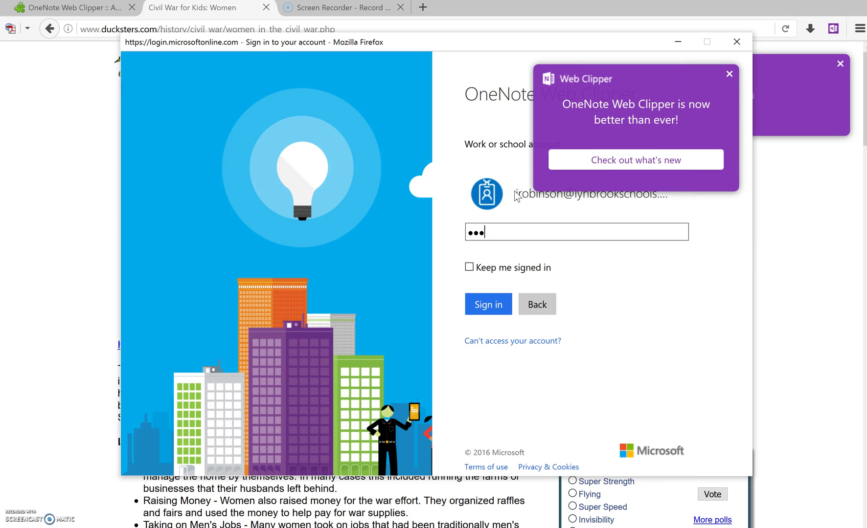
pyautogui.write('••••')
pyautogui.click(491, 308)
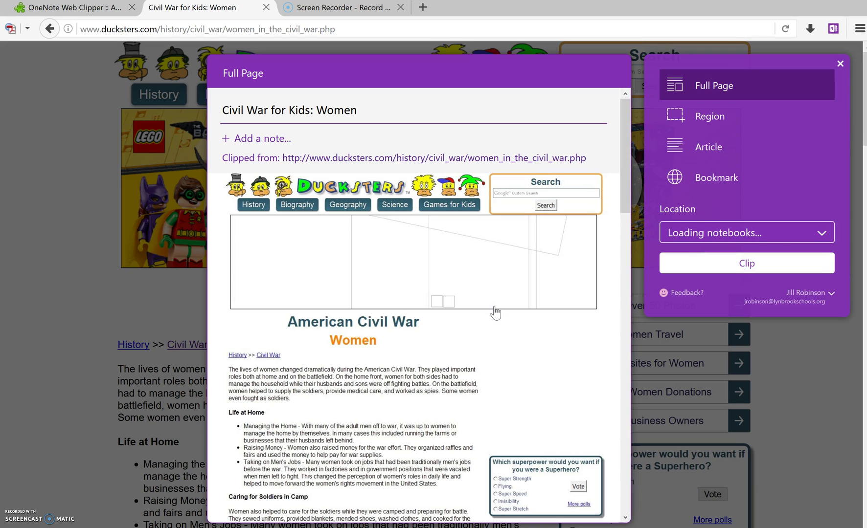
# Set the clip to Article mode after briefly previewing Bookmark, then select the title field
pyautogui.click(822, 235)
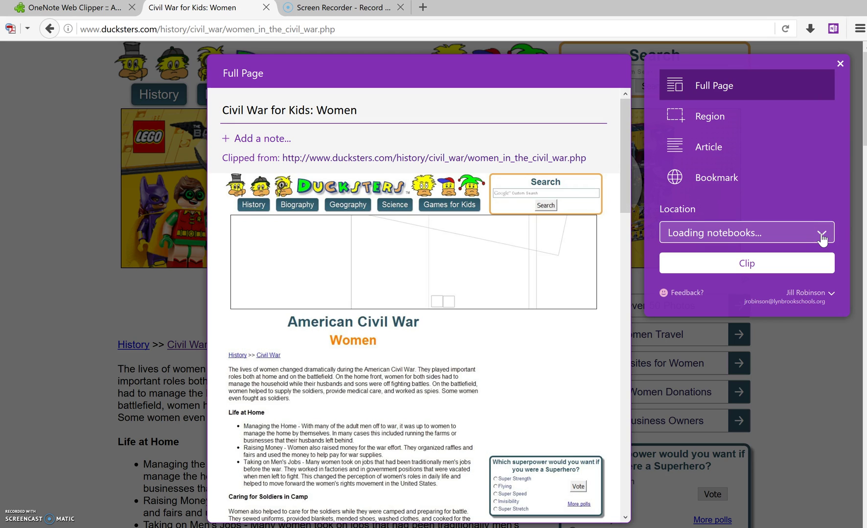
pyautogui.click(821, 236)
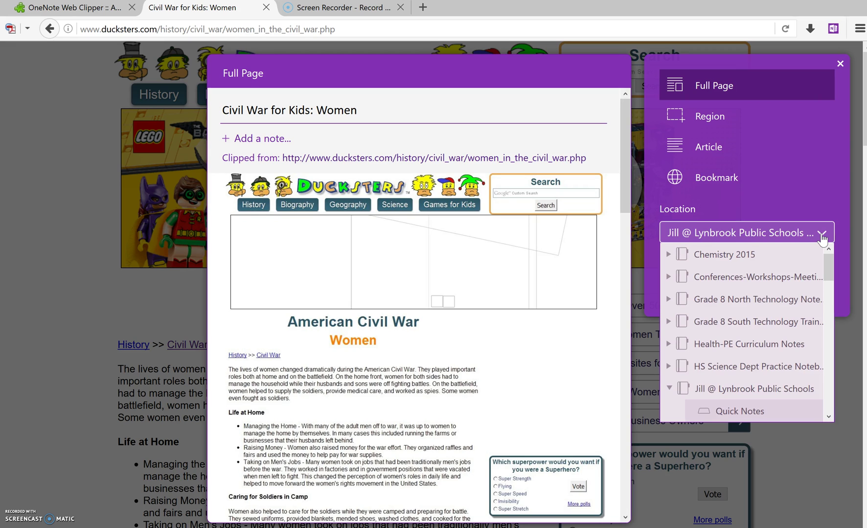
pyautogui.click(731, 149)
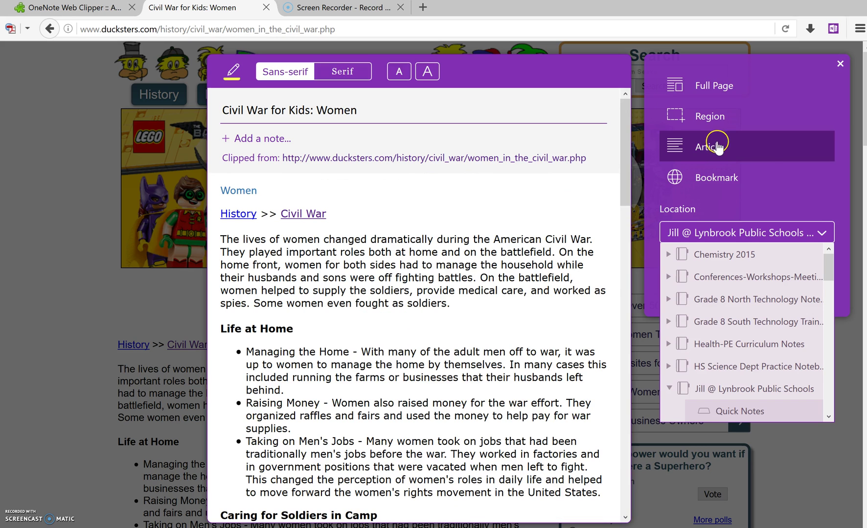
pyautogui.click(718, 180)
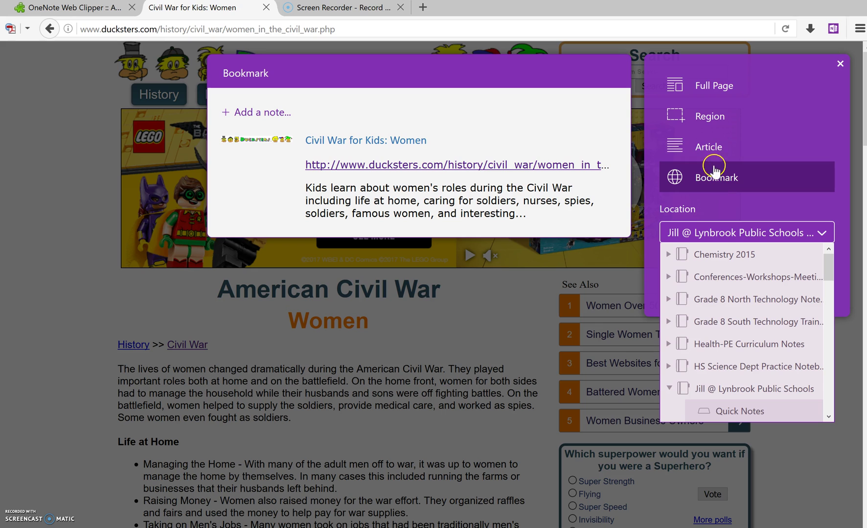
pyautogui.click(720, 149)
pyautogui.click(468, 117)
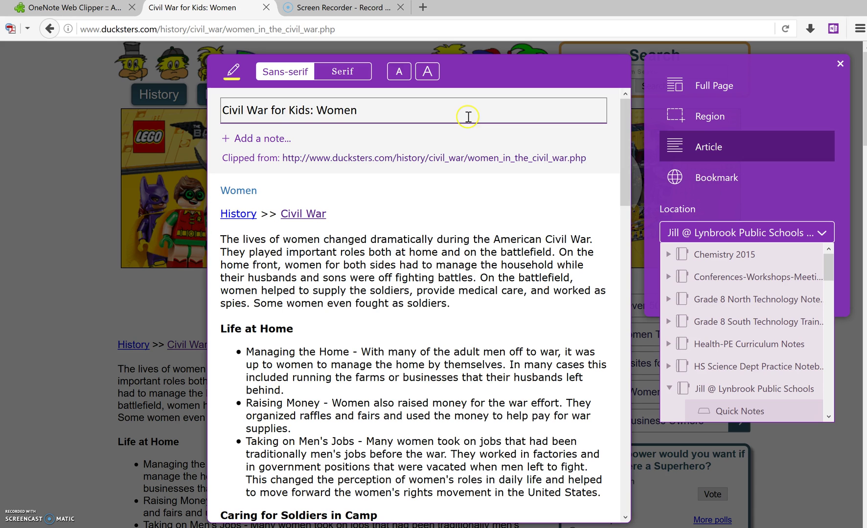